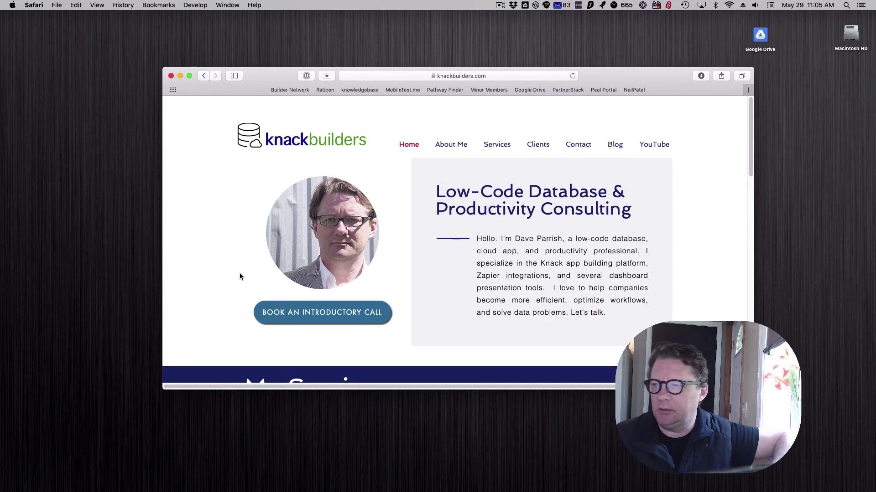
Open the 'vendor on-boarding' title image in Preview over the Safari page.
left_click(614, 491)
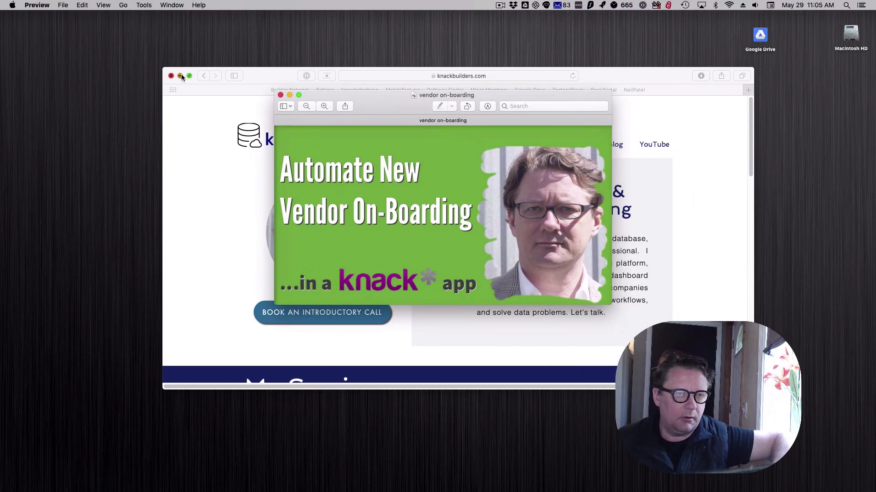
Minimize Safari and move the Preview title card up and to the left.
left_click(181, 76)
left_click_drag(377, 103, 368, 71)
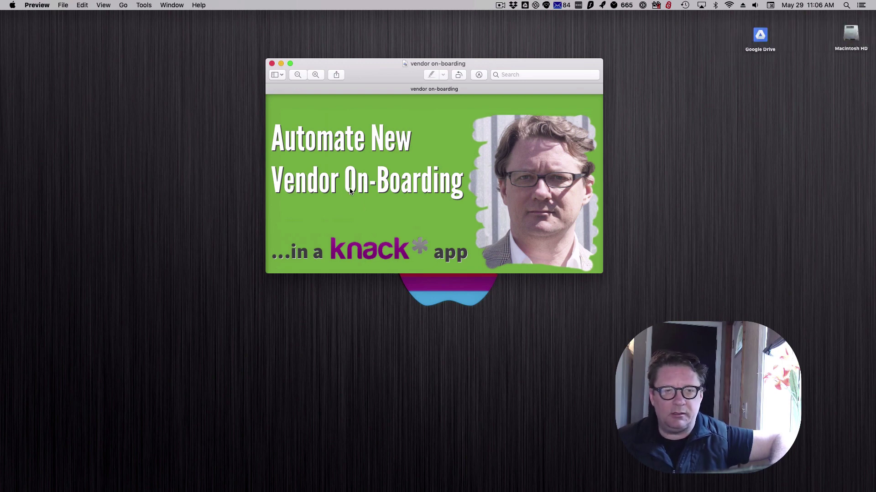
left_click(500, 5)
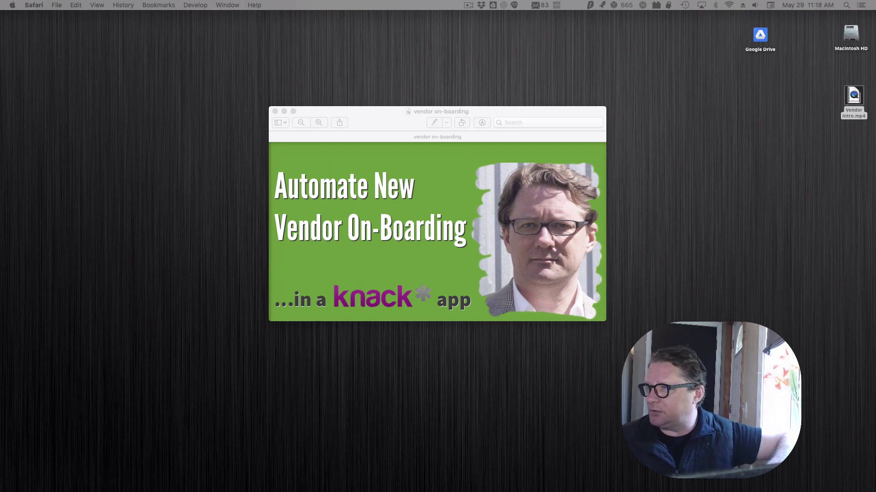
Restore the Knack builder and browse the Applications fields from Partner Contact to Support Phone.
key("F11")
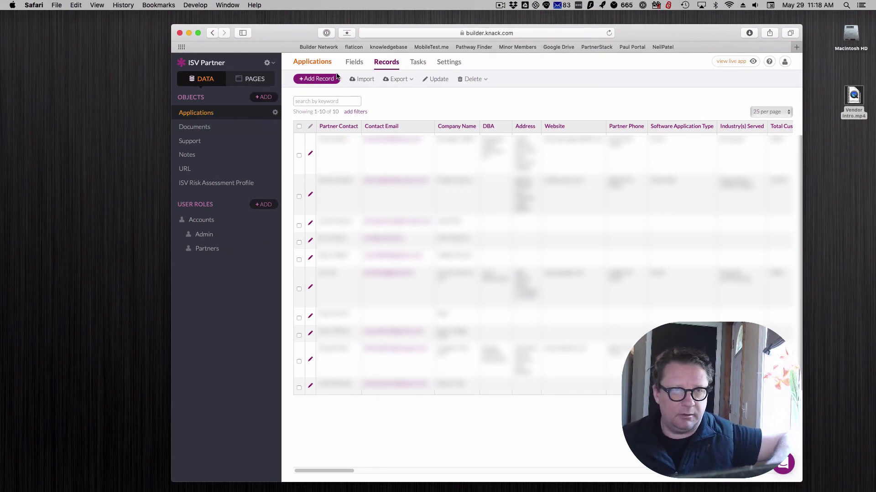
left_click(354, 63)
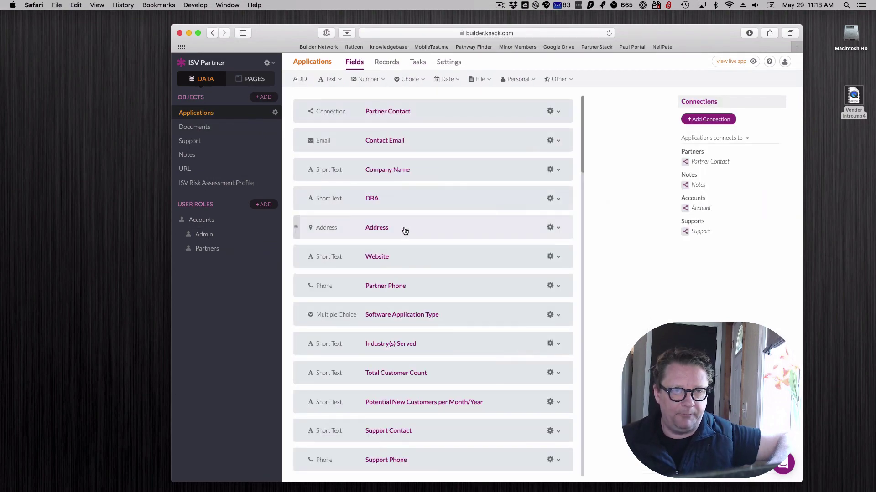
scroll(418, 348, "down", 12)
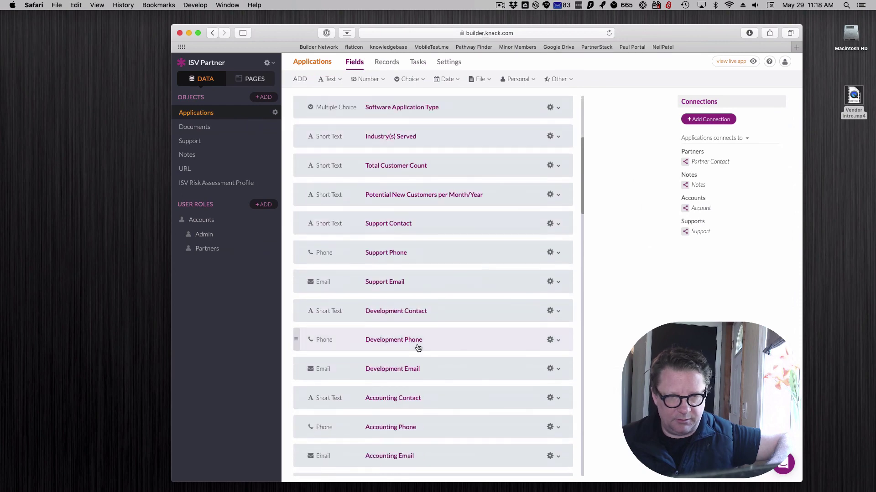
scroll(438, 365, "down", 10)
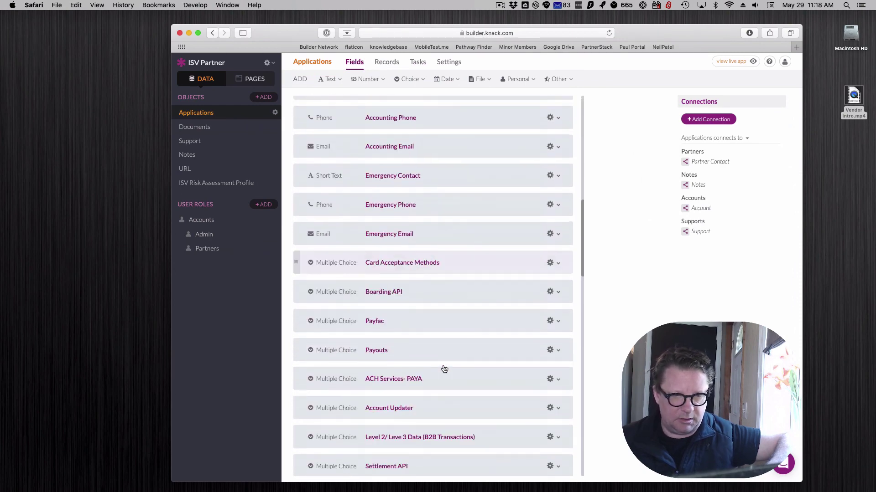
scroll(446, 369, "up", 20)
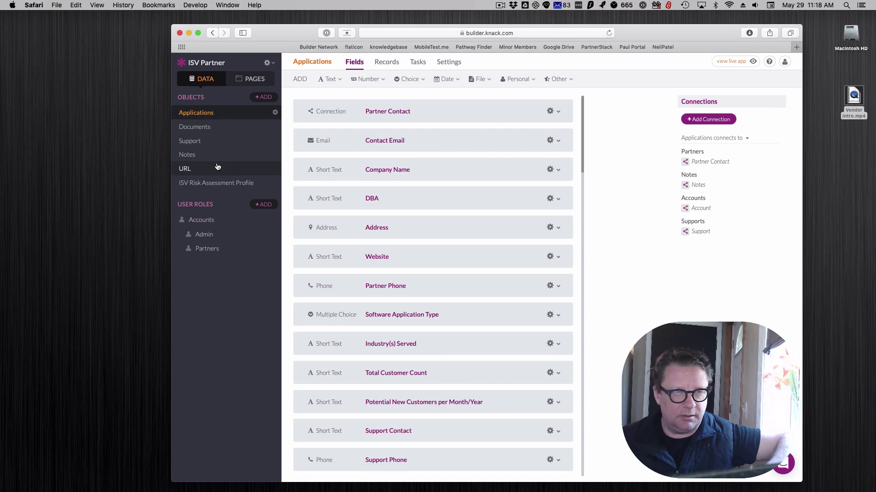
Check the Documents object's three records, then view the Add New Partner page under Pages.
left_click(200, 130)
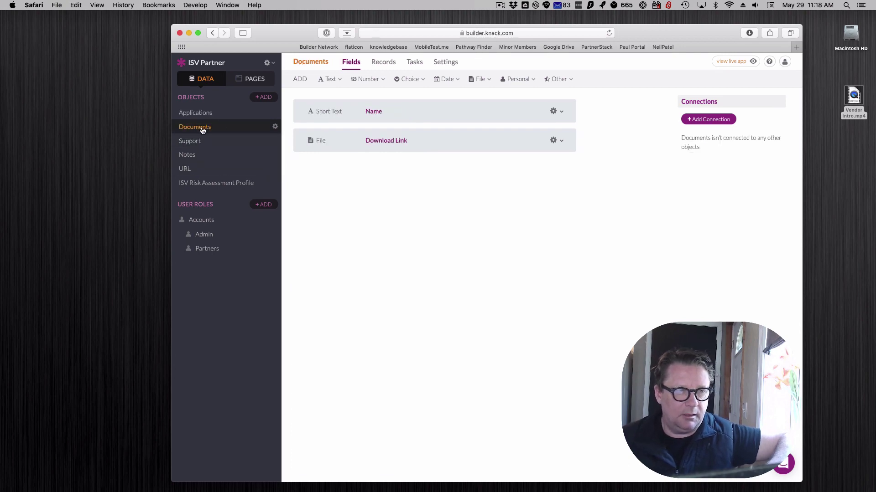
left_click(384, 62)
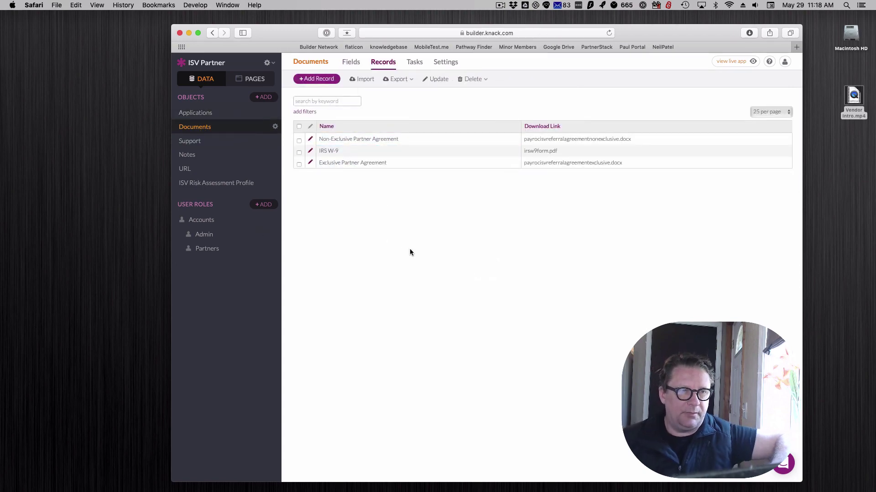
left_click(240, 80)
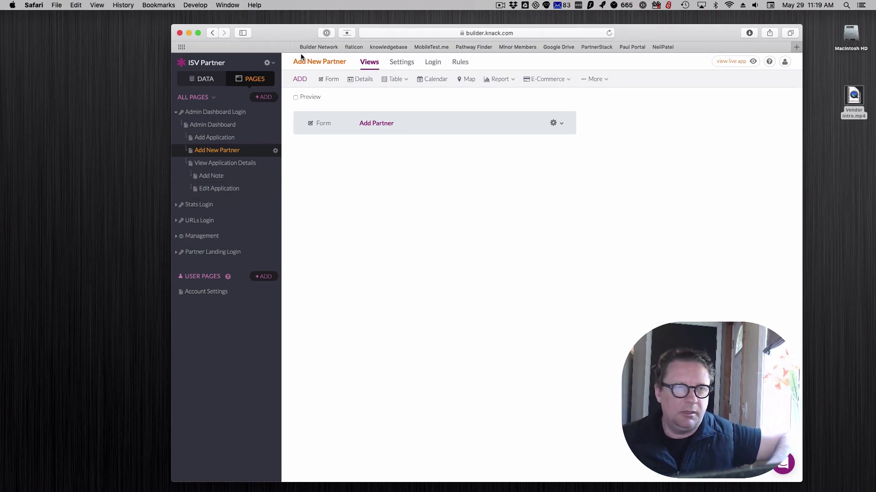
Put away the builder, close the title card, and open the Add New Partner form.
left_click(189, 33)
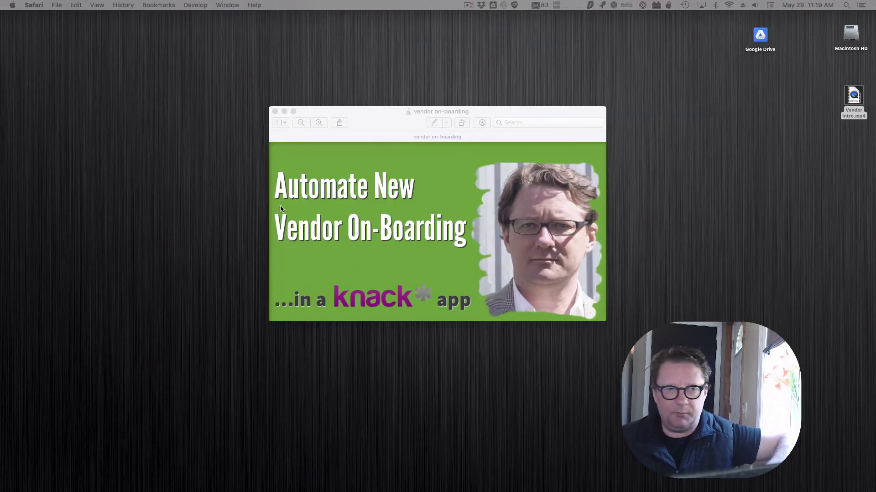
left_click(275, 112)
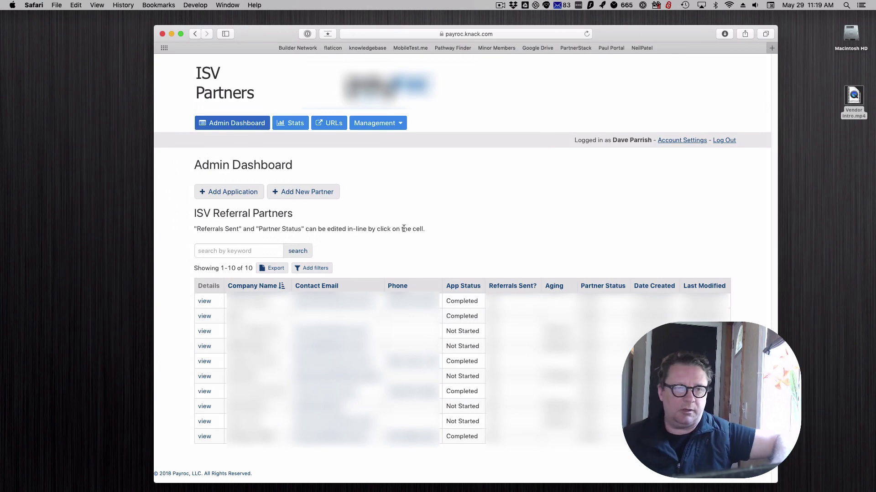
left_click(301, 197)
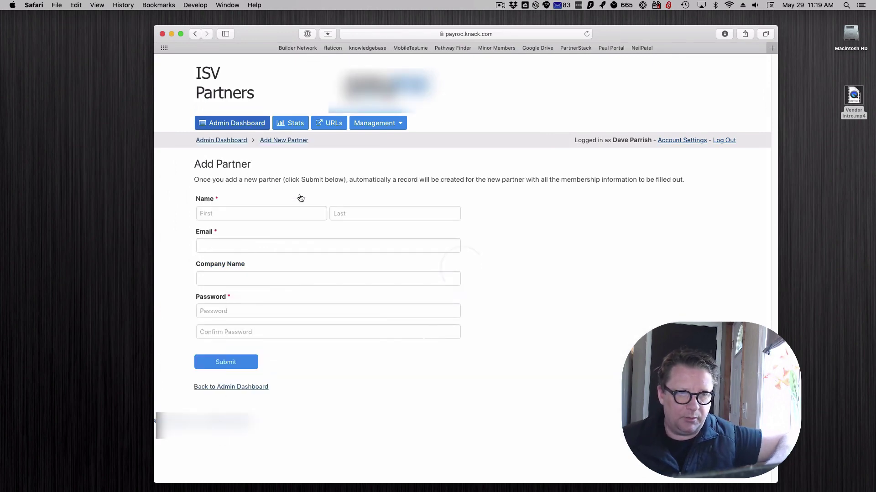
Fill in the new partner's name, email, company and password.
left_click(222, 216)
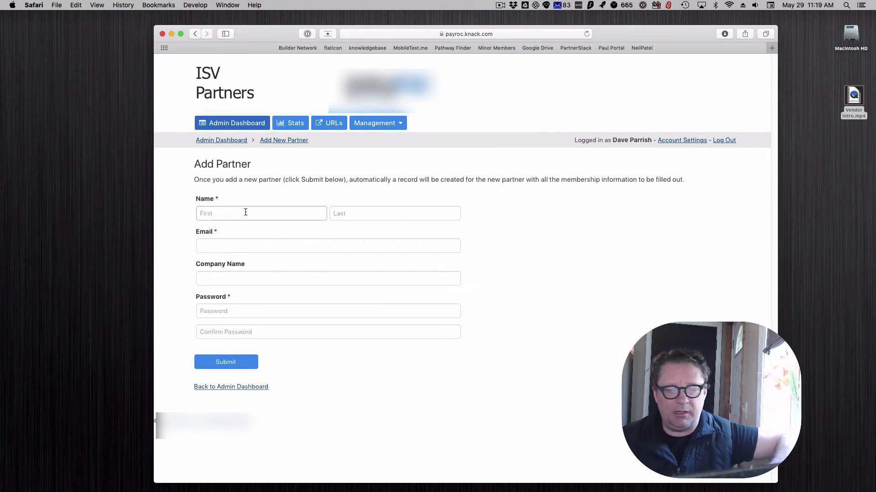
key("Tab")
key("Tab")
left_click(219, 312)
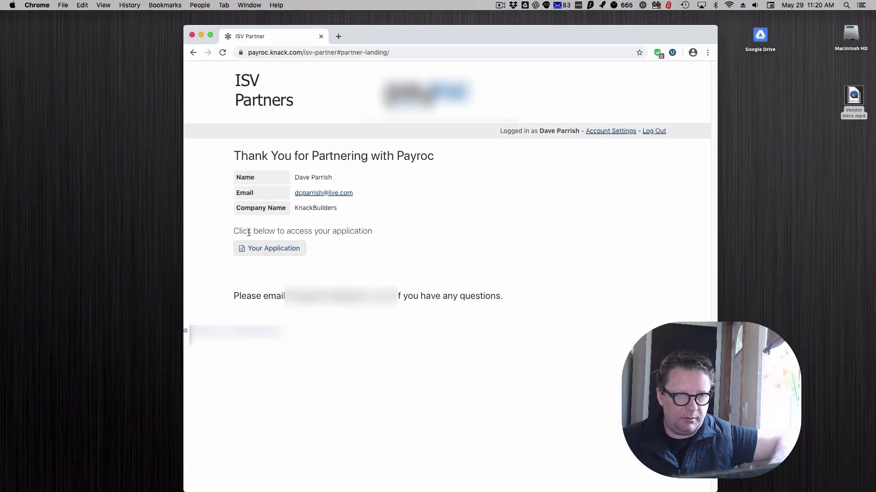
Open the Your Application page showing a Completed application and three downloadable documents.
left_click(271, 250)
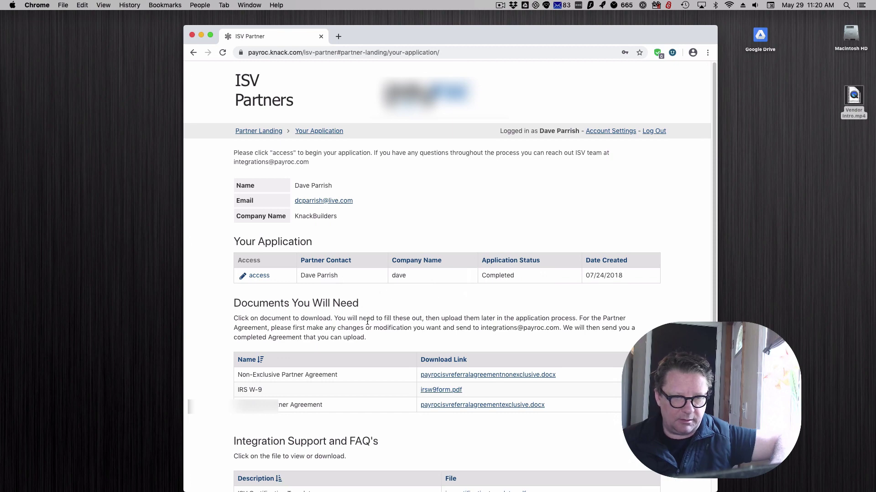
scroll(400, 310, "down", 3)
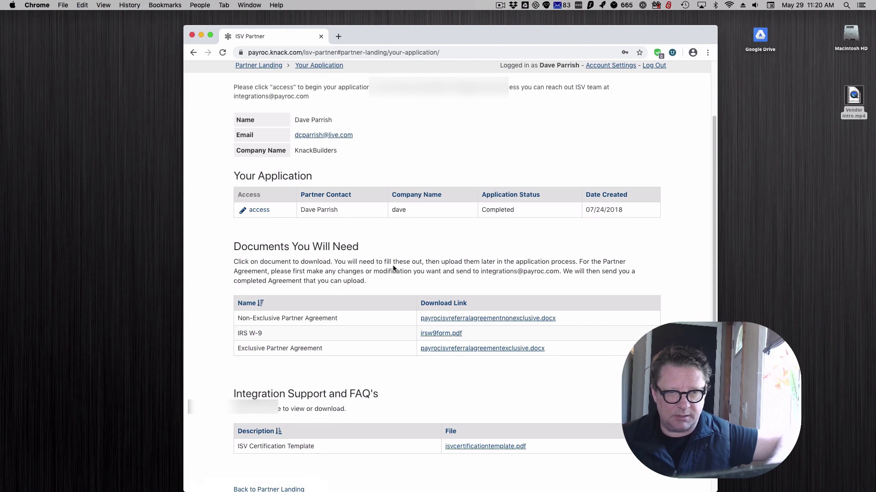
Open the application for editing and look through its printable review before closing it.
left_click(255, 211)
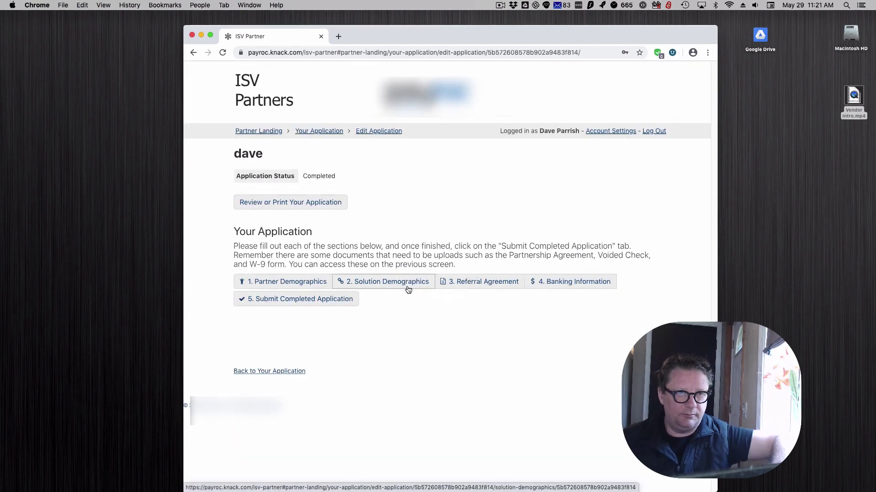
left_click(287, 204)
scroll(456, 328, "down", 15)
scroll(452, 328, "up", 15)
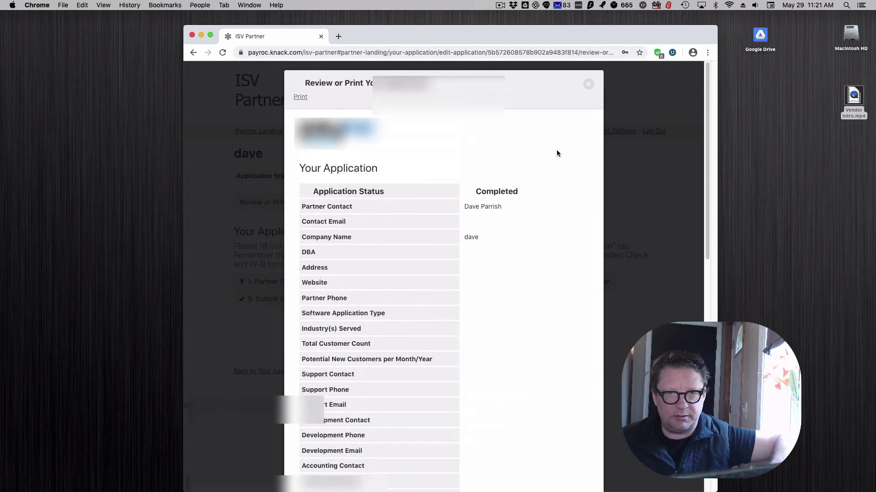
left_click(589, 85)
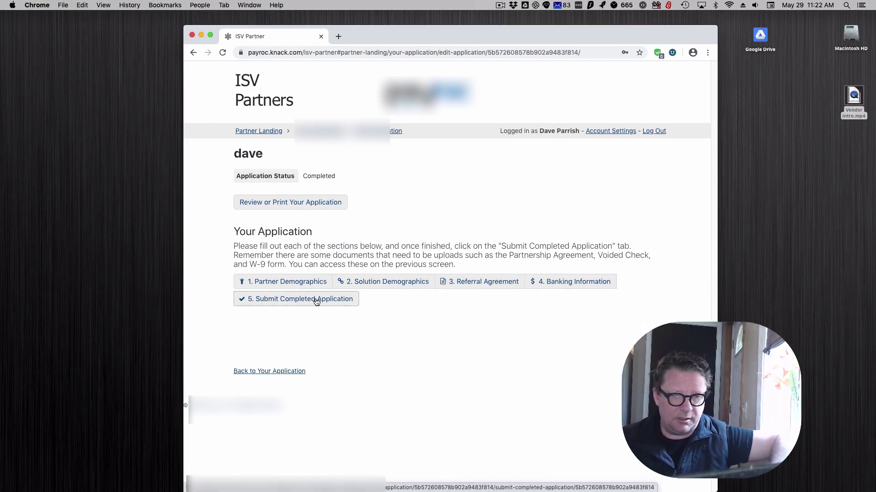
View the Partner Demographics section, then scroll through Solution Demographics.
left_click(287, 282)
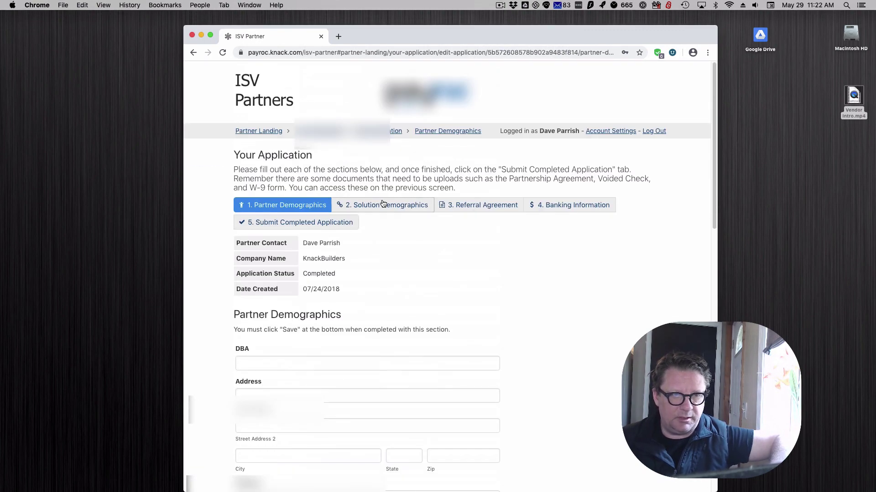
left_click(383, 205)
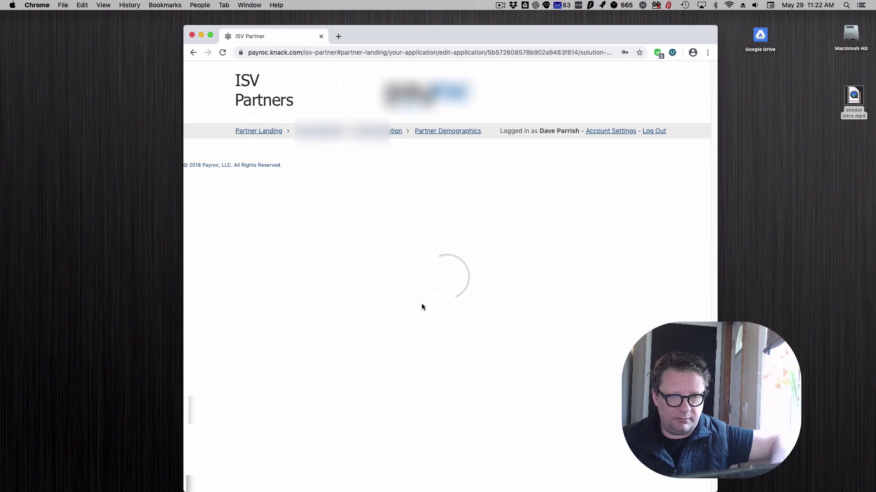
scroll(420, 303, "down", 6)
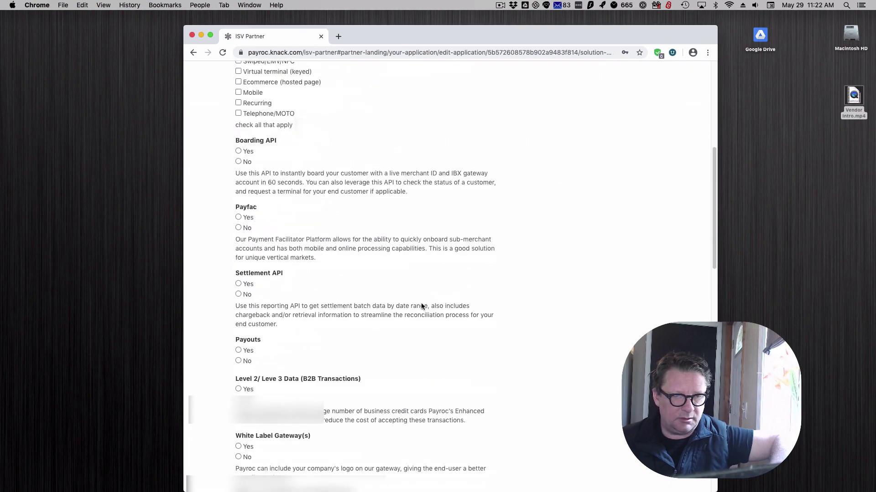
scroll(324, 263, "down", 4)
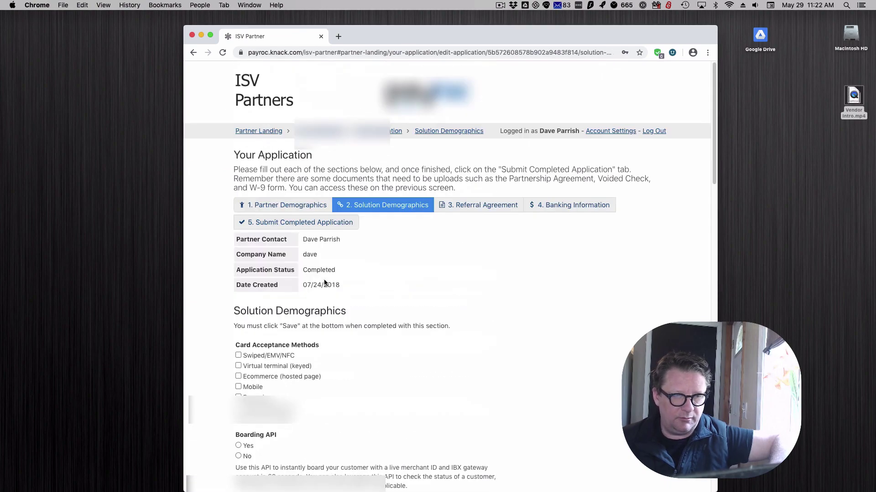
Go through Referral Agreement and Banking Information, ending on Submit Completed Application.
left_click(472, 206)
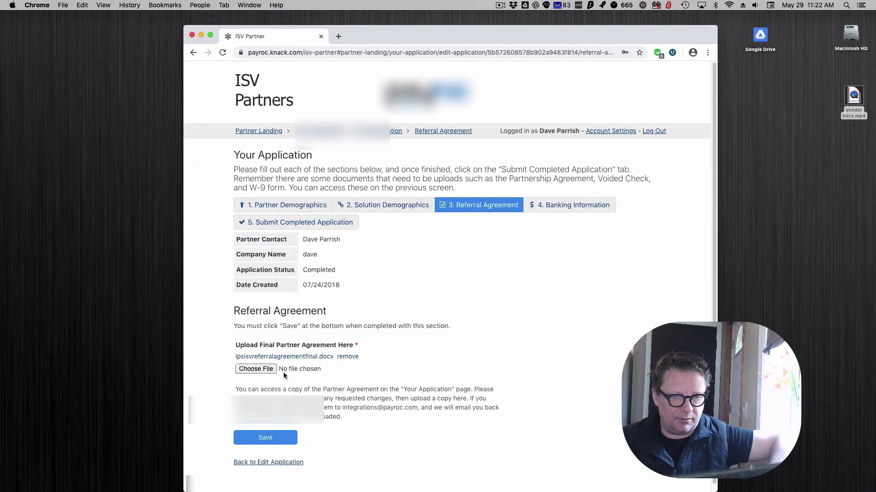
left_click(552, 206)
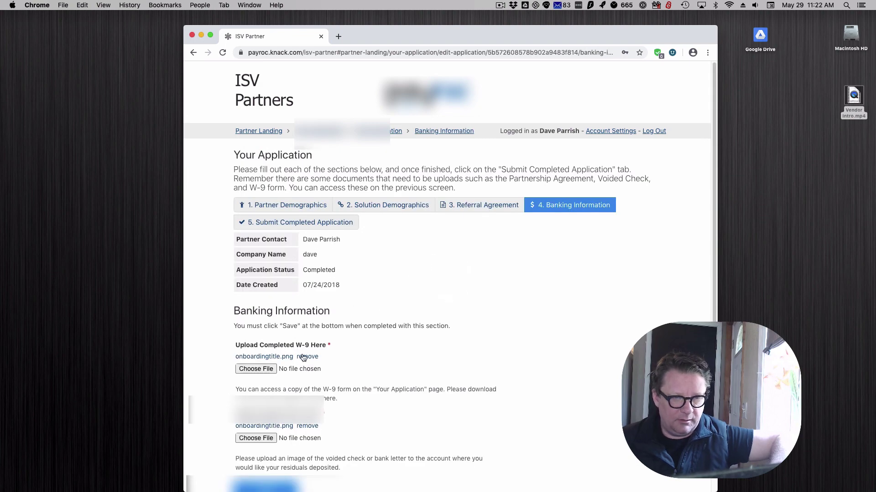
scroll(338, 344, "down", 3)
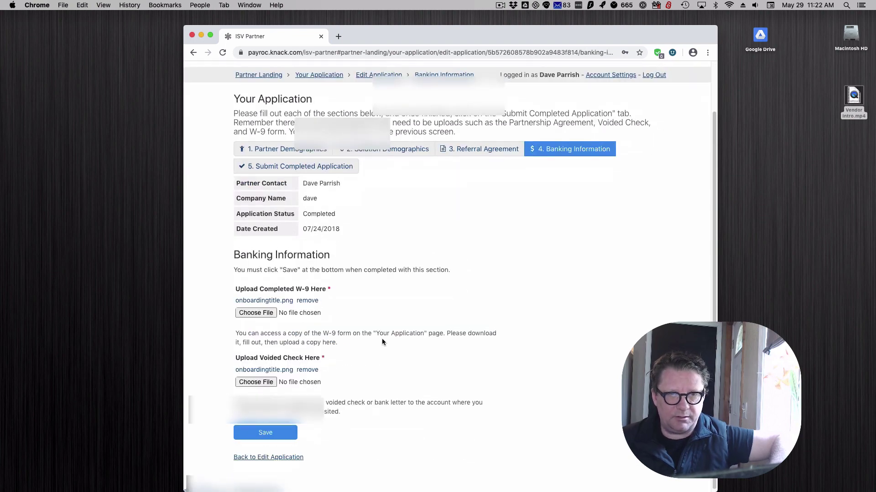
scroll(382, 339, "up", 3)
left_click(290, 222)
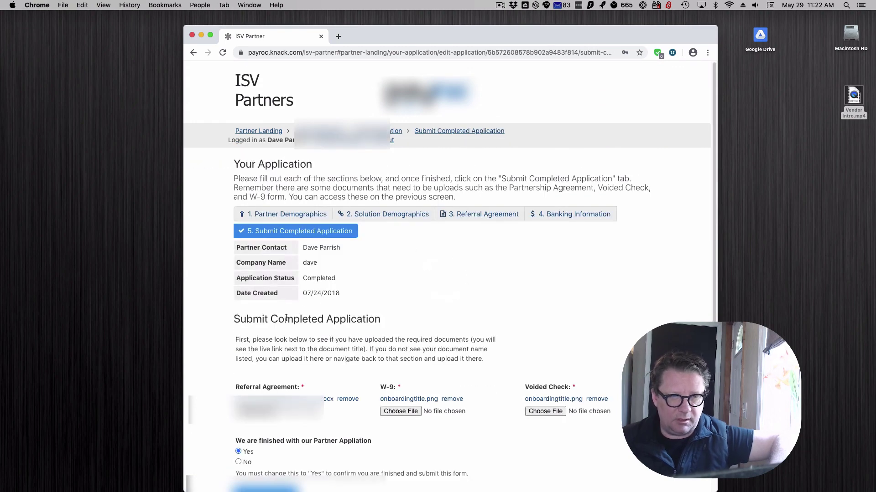
Scroll the Submit section to confirm three uploaded documents and the Yes answer.
scroll(317, 378, "down", 3)
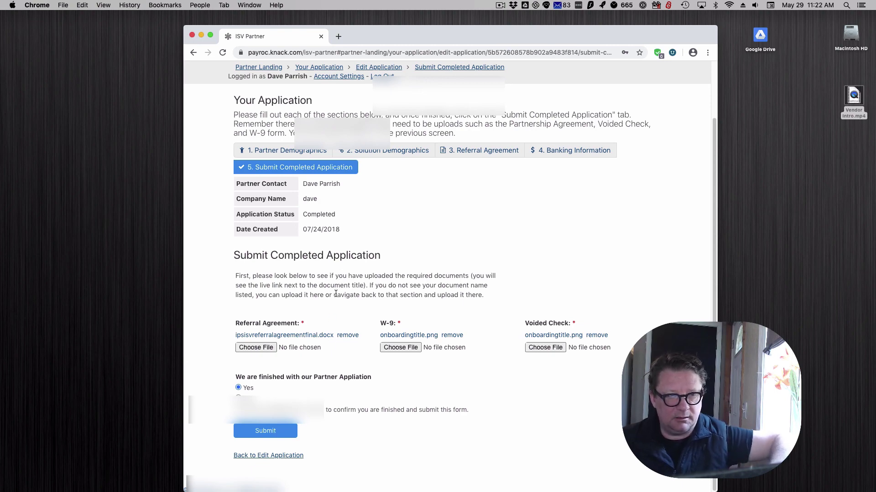
scroll(336, 294, "up", 3)
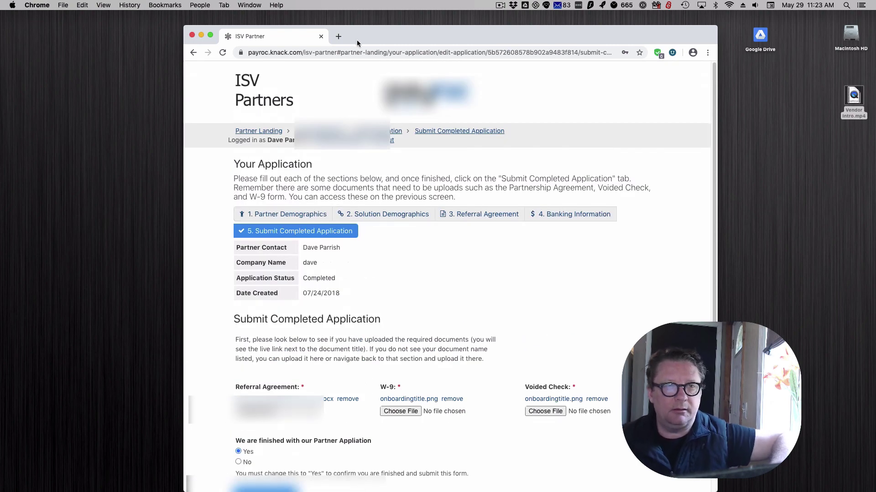
Close the partner portal, review the Stats charts, and return to the Admin Dashboard's 10 partners.
key("super+w")
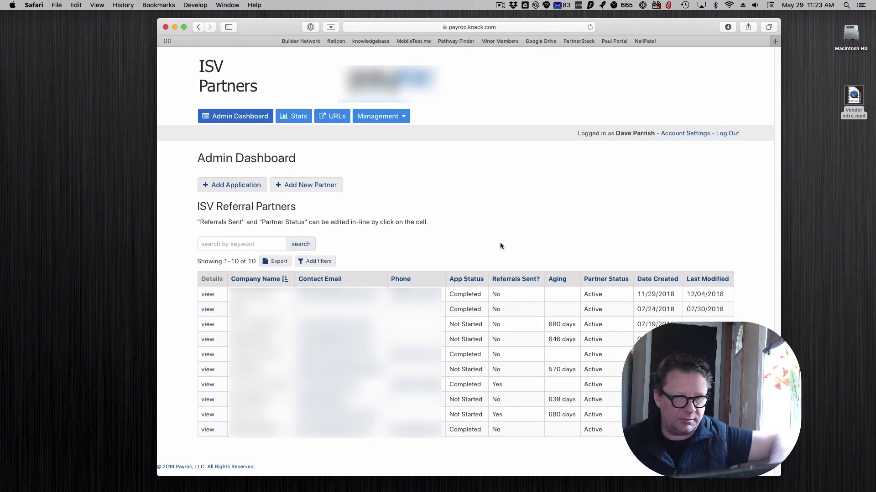
left_click(282, 120)
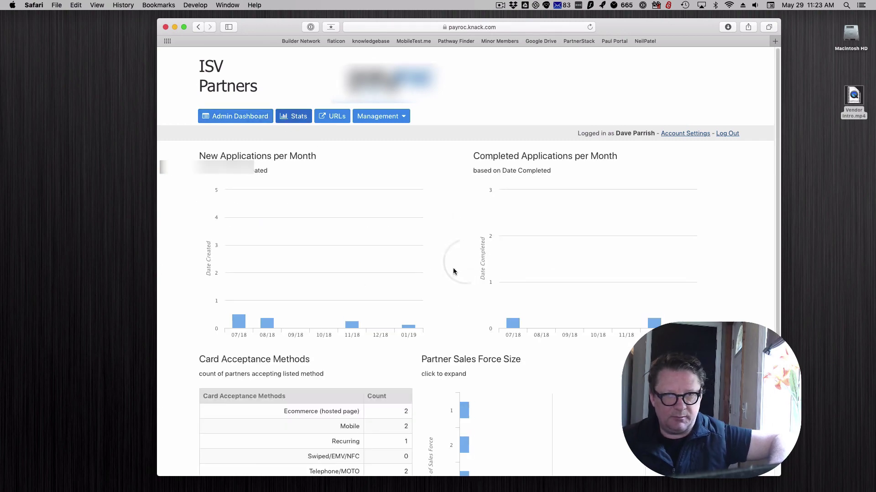
scroll(411, 280, "down", 5)
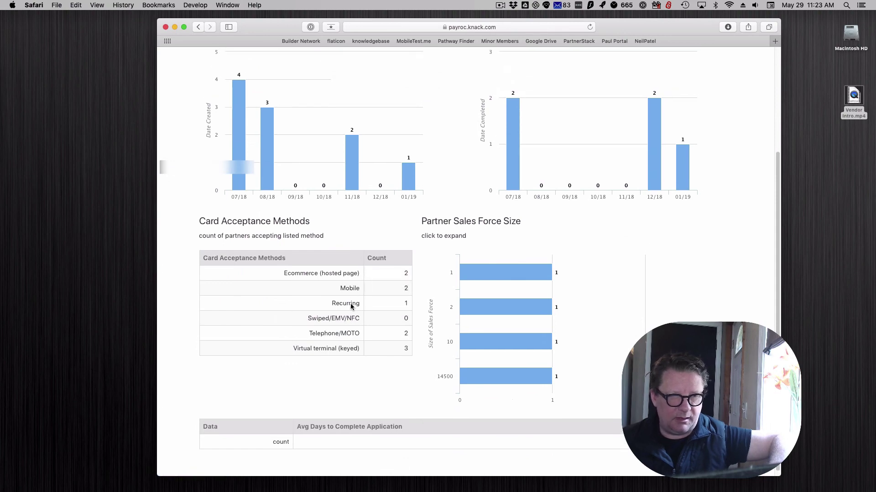
scroll(356, 301, "up", 5)
left_click(228, 112)
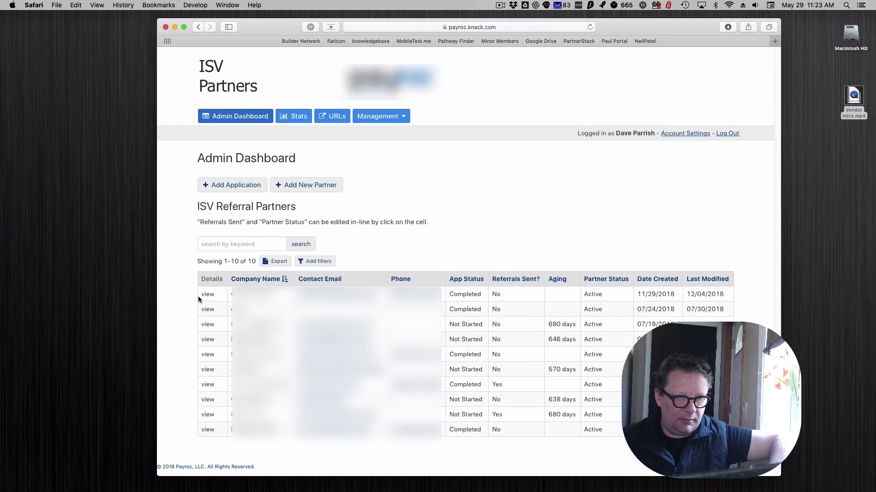
left_click(209, 294)
scroll(413, 284, "down", 3)
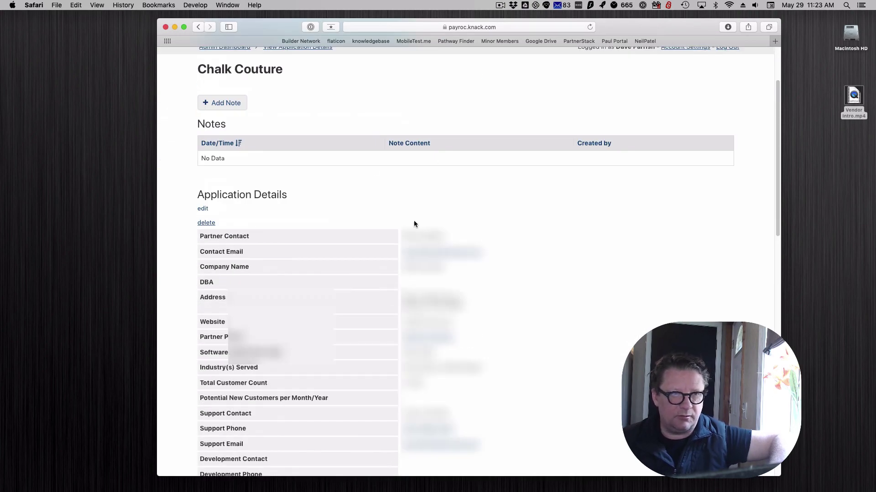
scroll(414, 220, "up", 3)
left_click(216, 135)
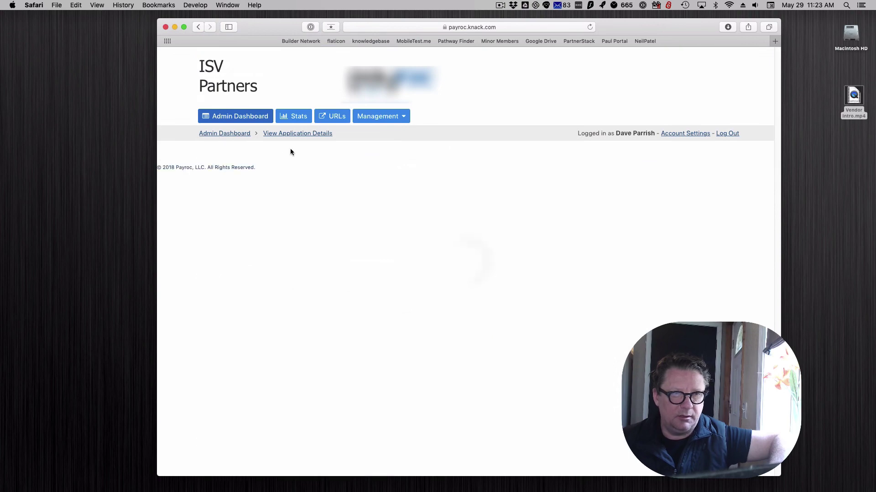